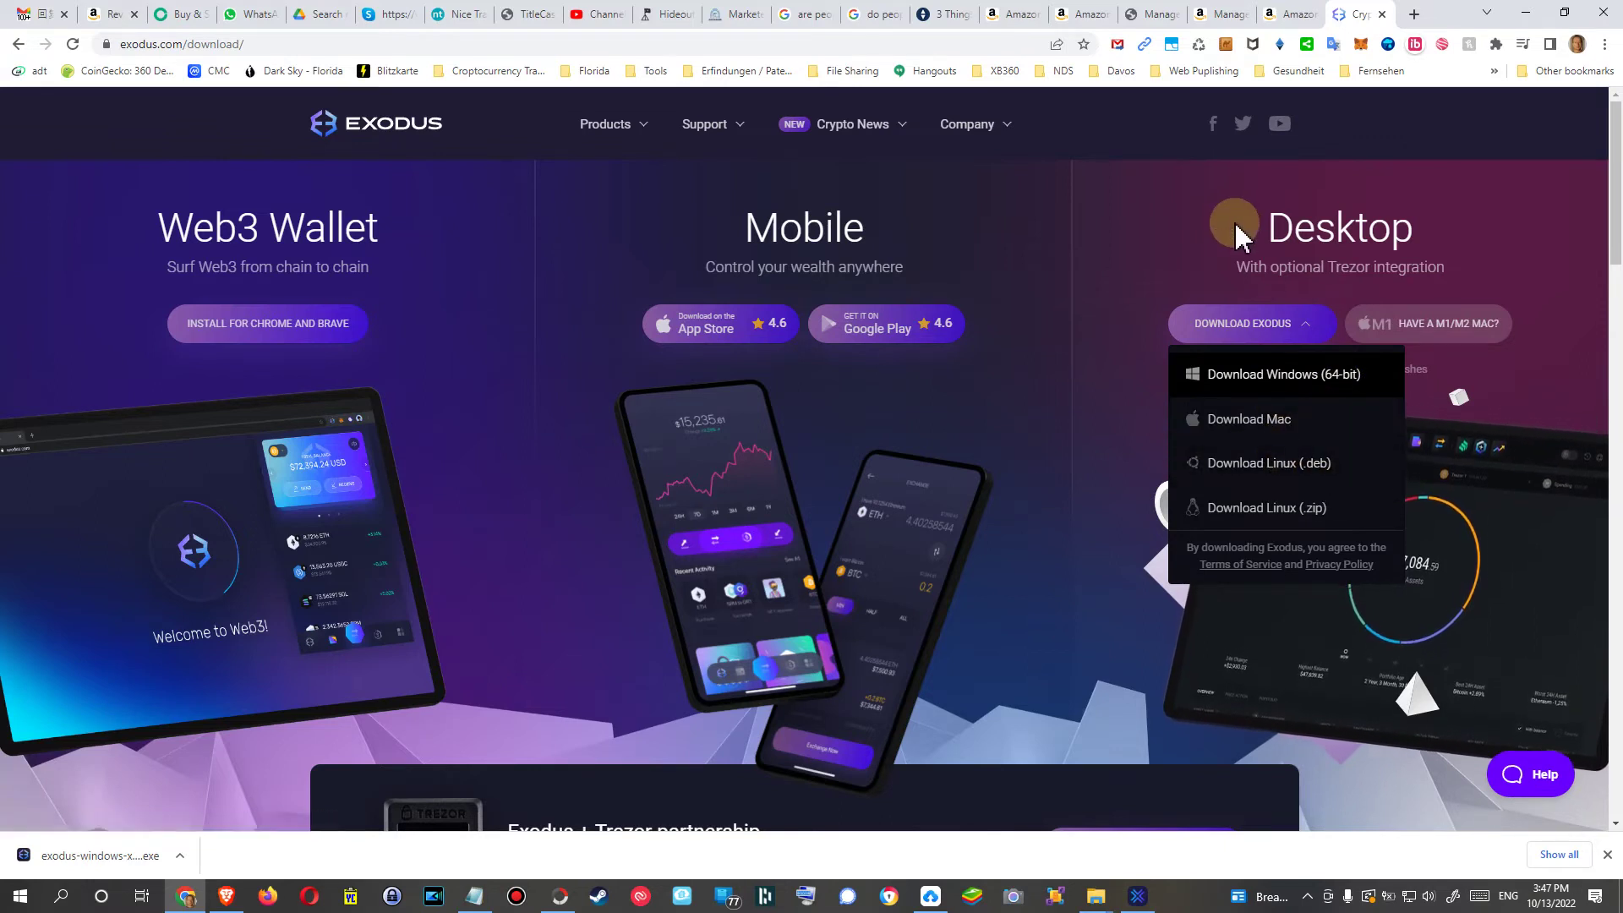
Bring the Exodus wallet window to the front from the taskbar.
left_click(1138, 896)
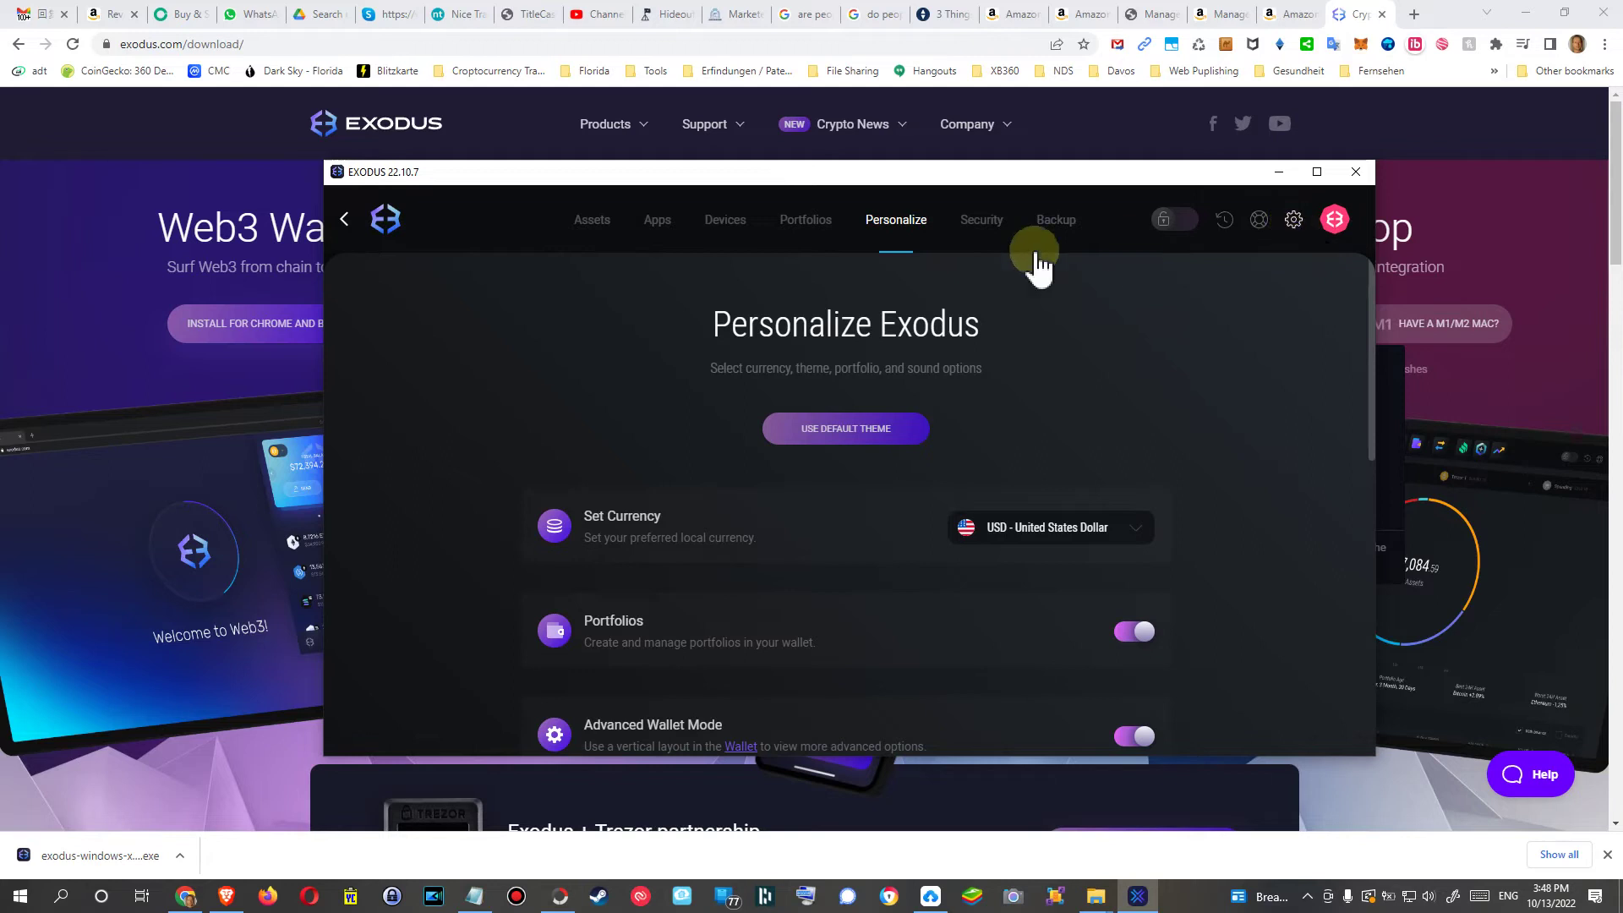
scroll(1002, 406, "down", 1)
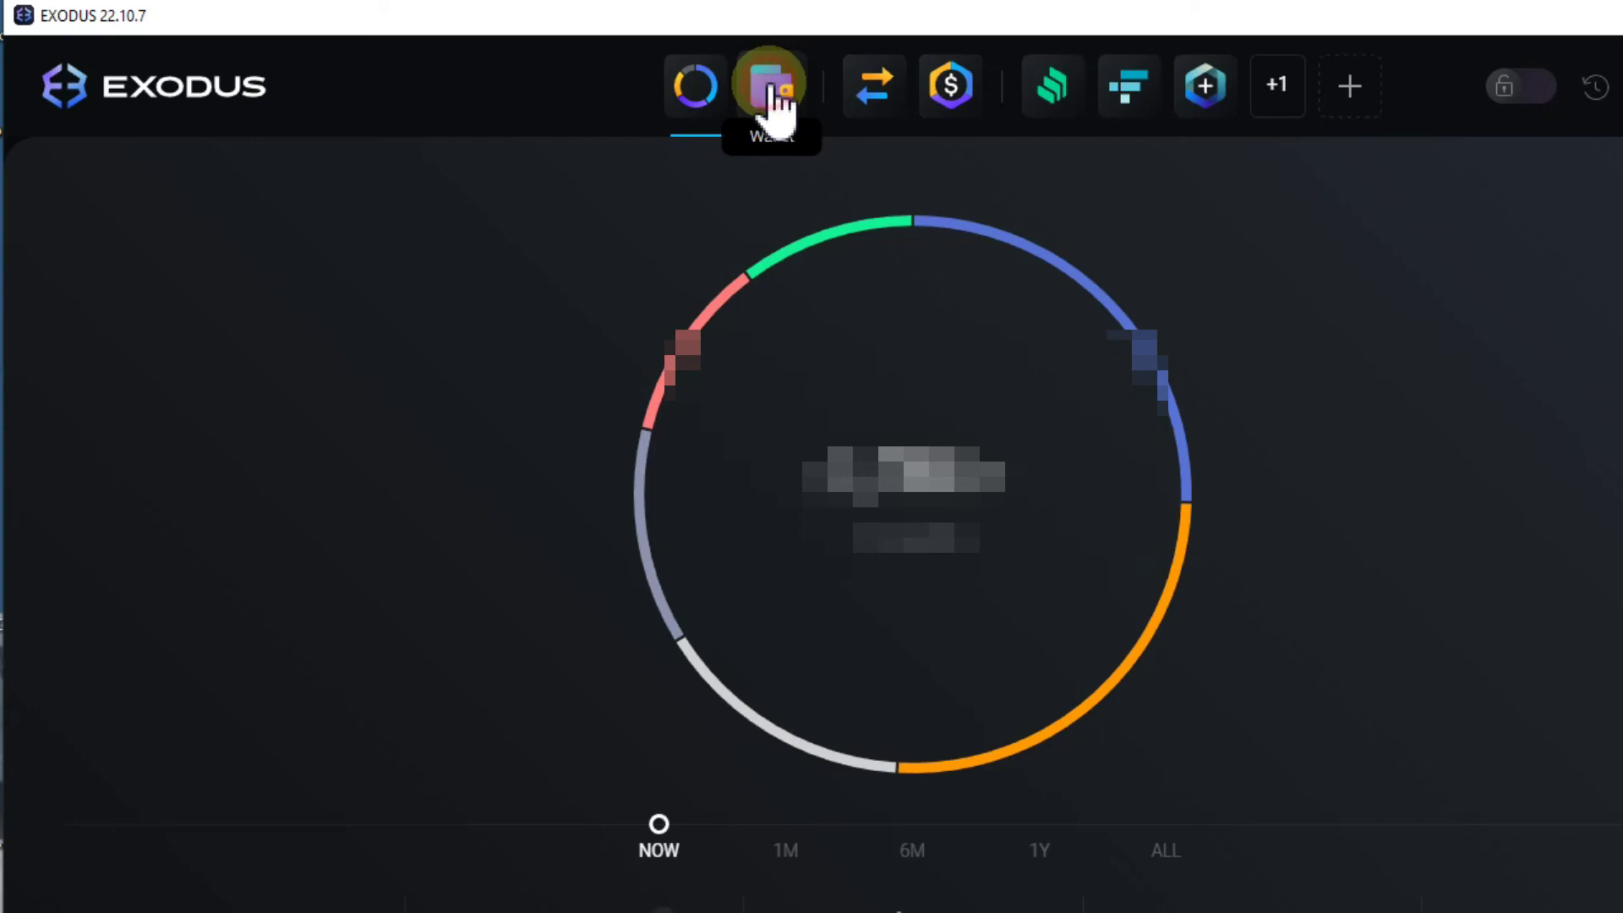
Switch to the Wallet section listing assets, coin details and advanced options.
left_click(774, 101)
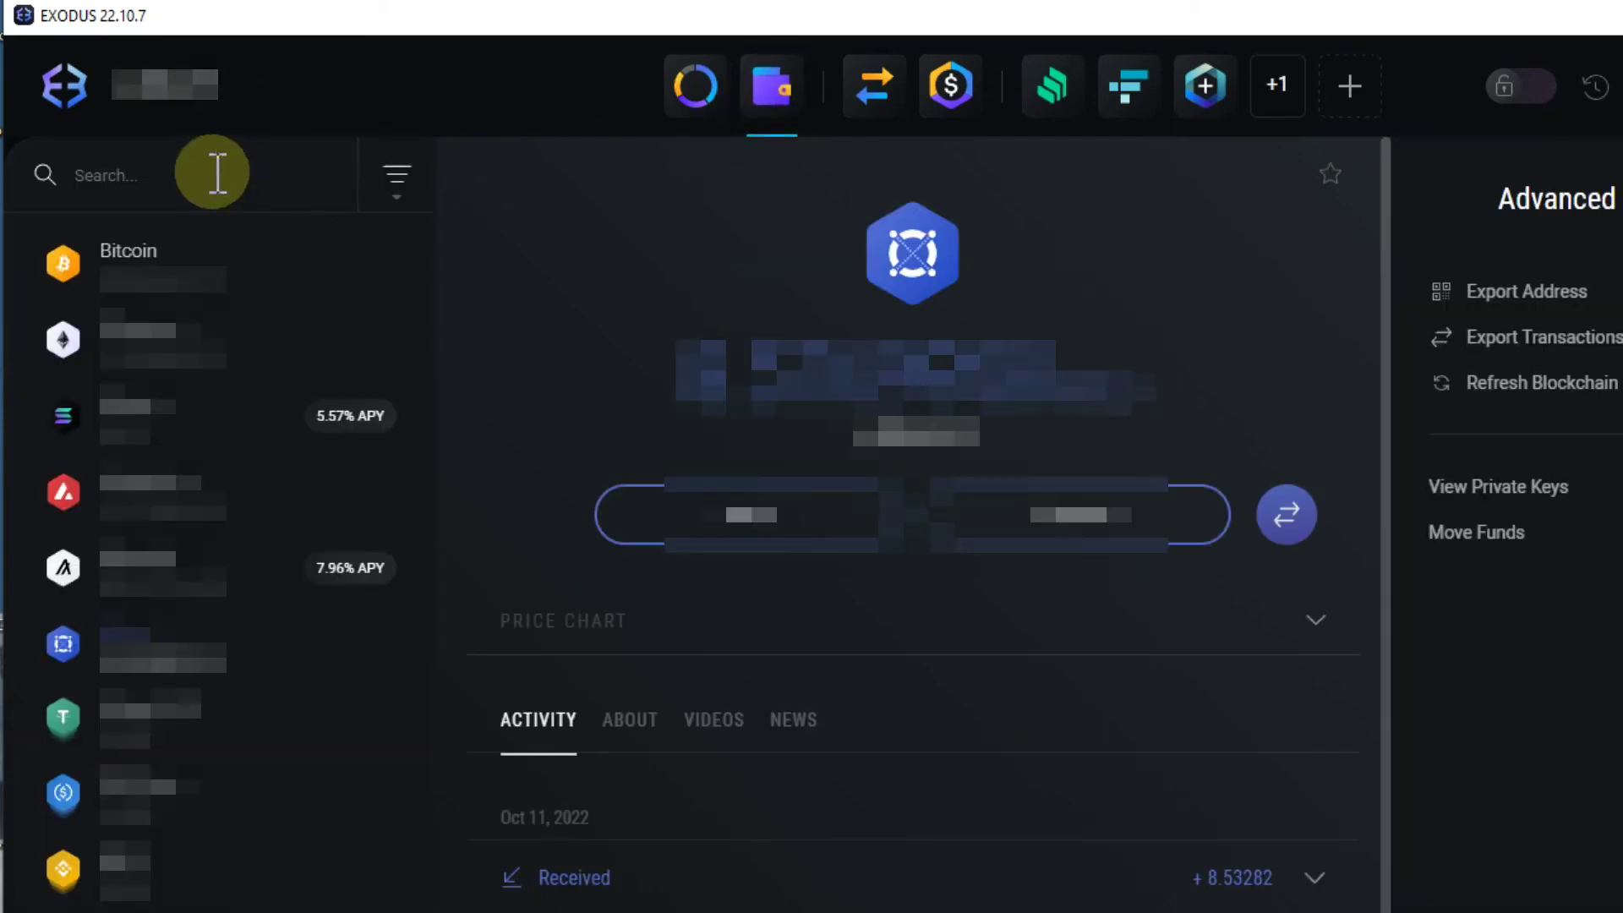
Activate the Search field above the wallet's asset list.
left_click(142, 177)
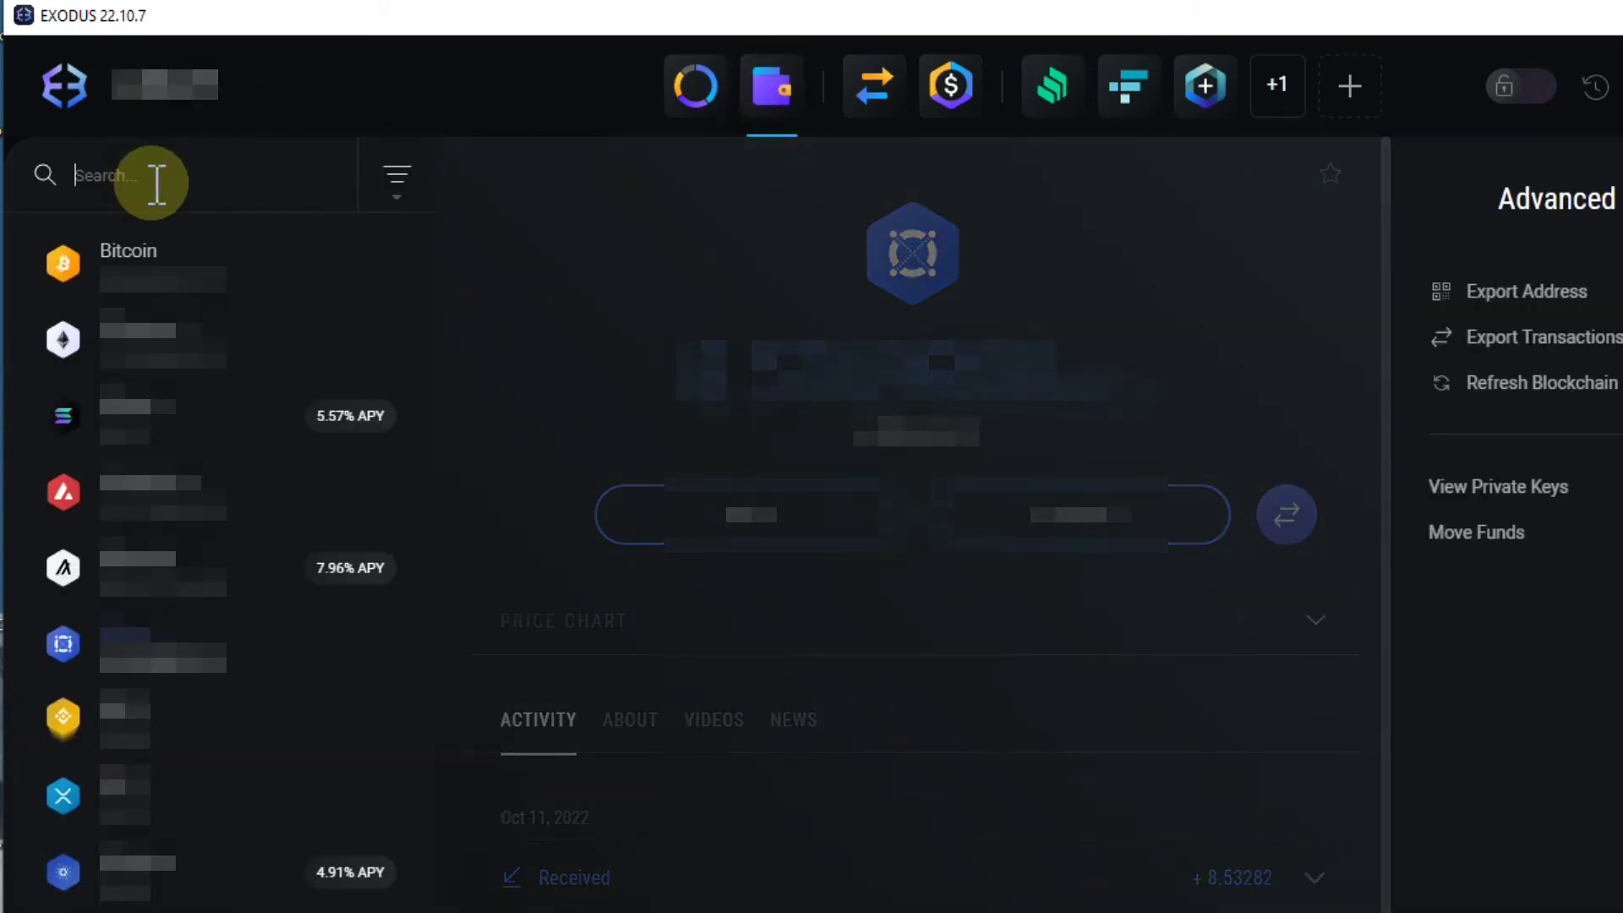